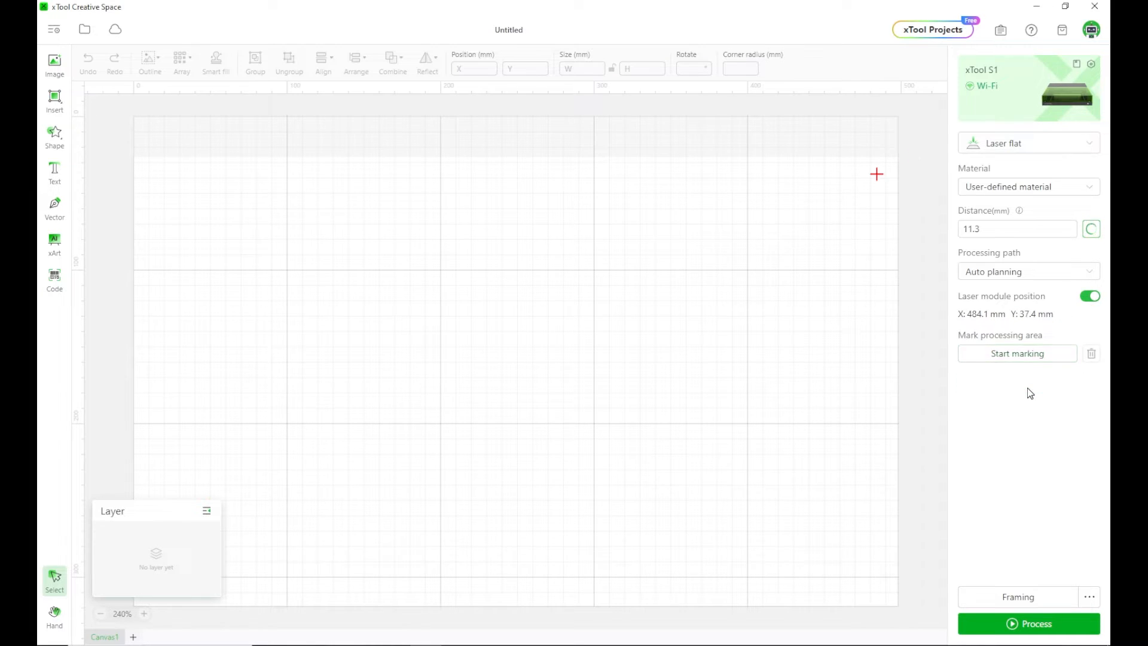
# Mark the processing area with its vertices recorded at about x 54.2, y 43.9 and x 410.6, y 323.5
pyautogui.click(1015, 357)
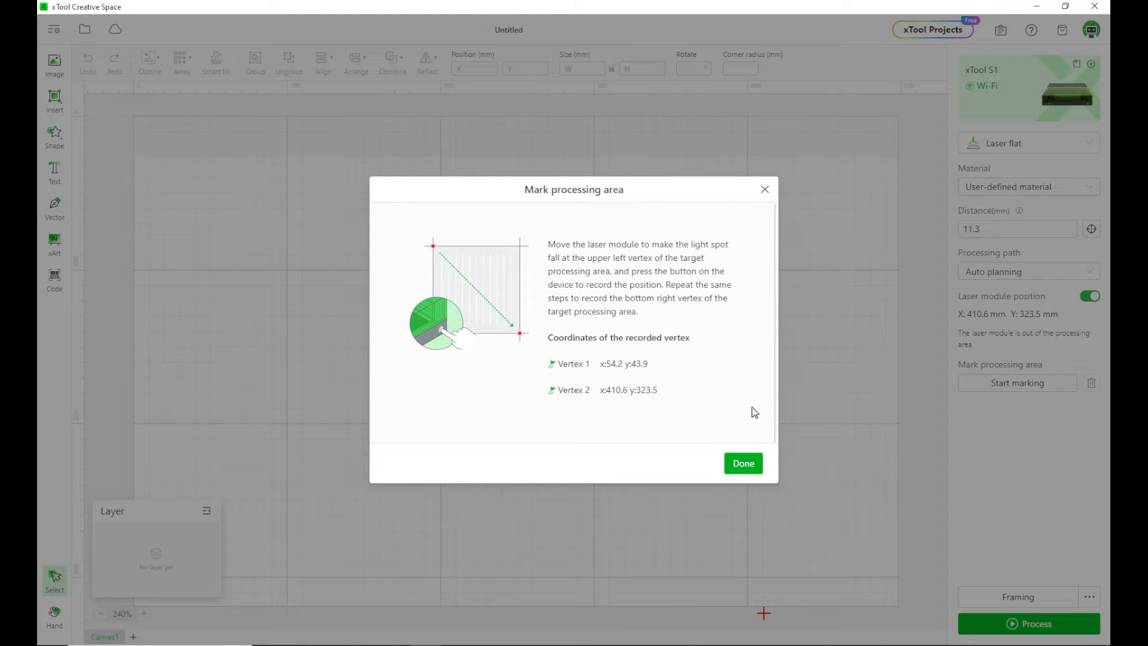
pyautogui.click(744, 463)
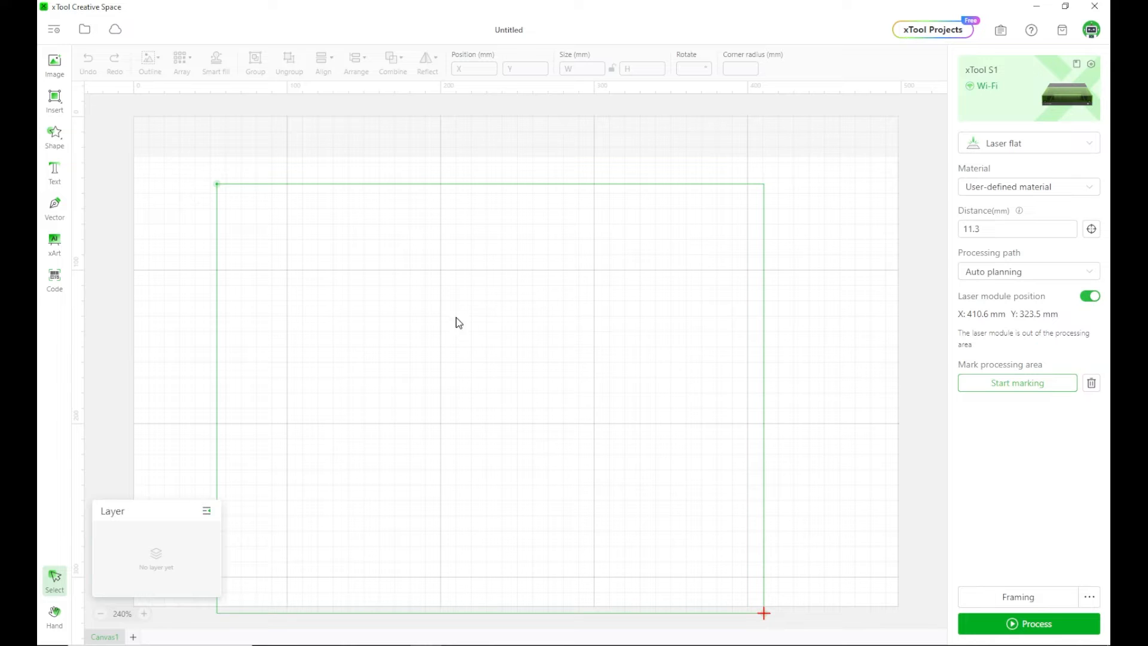
pyautogui.scroll(-2, 543, 385)
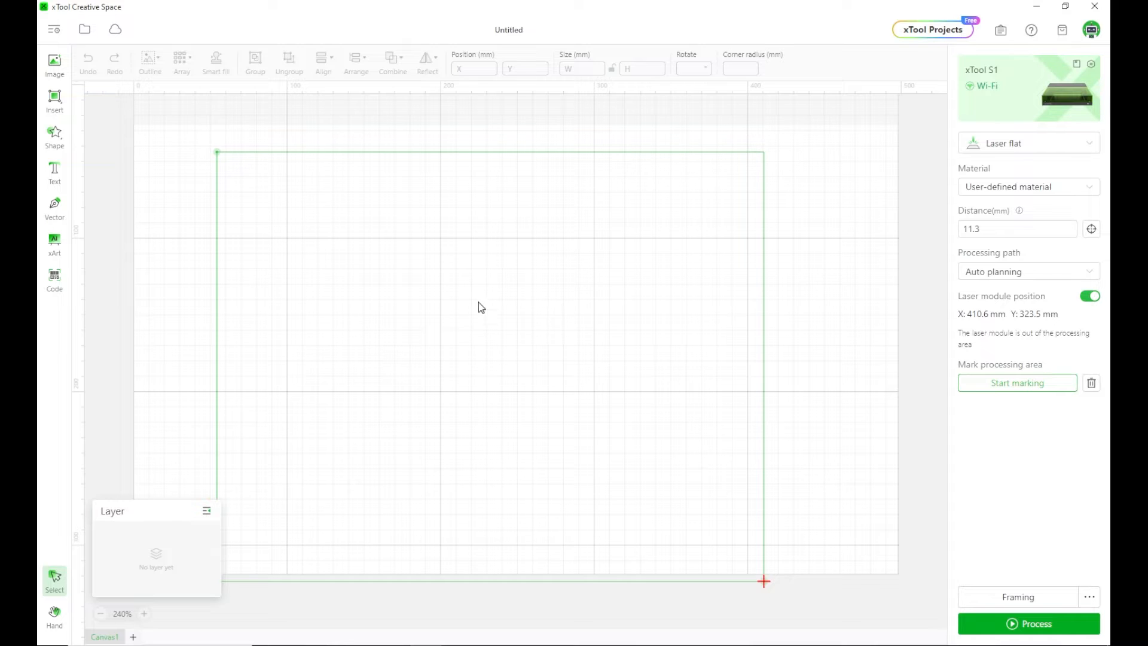
# Open the Card jig project and look over the whole jig layout on the canvas
pyautogui.click(84, 30)
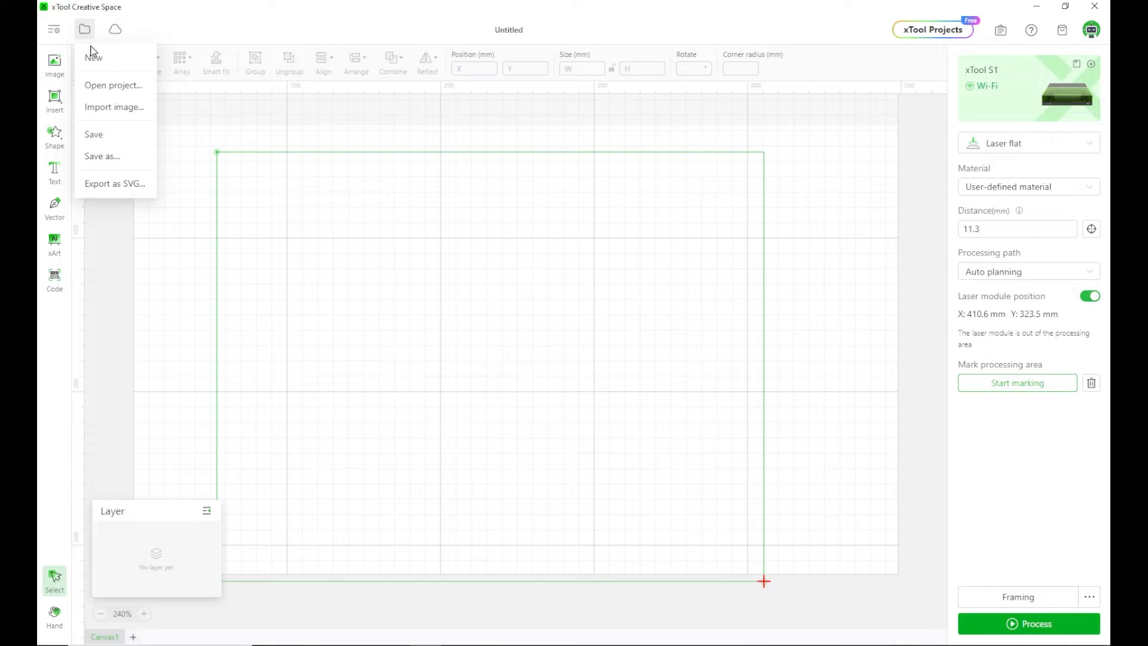
pyautogui.click(106, 86)
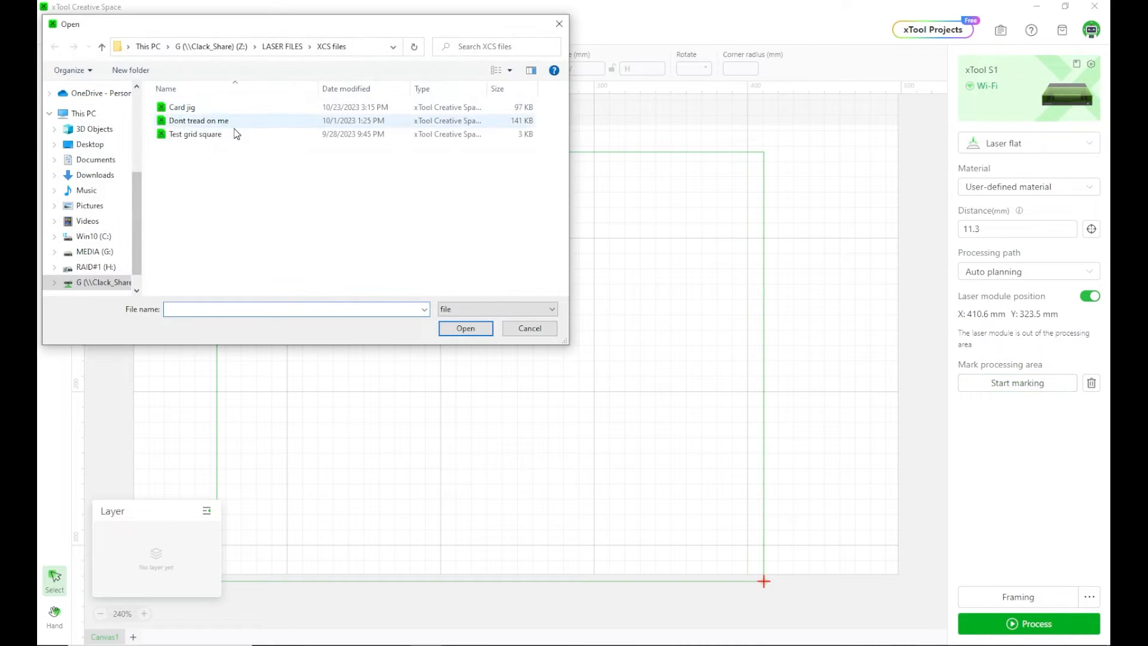
pyautogui.doubleClick(192, 110)
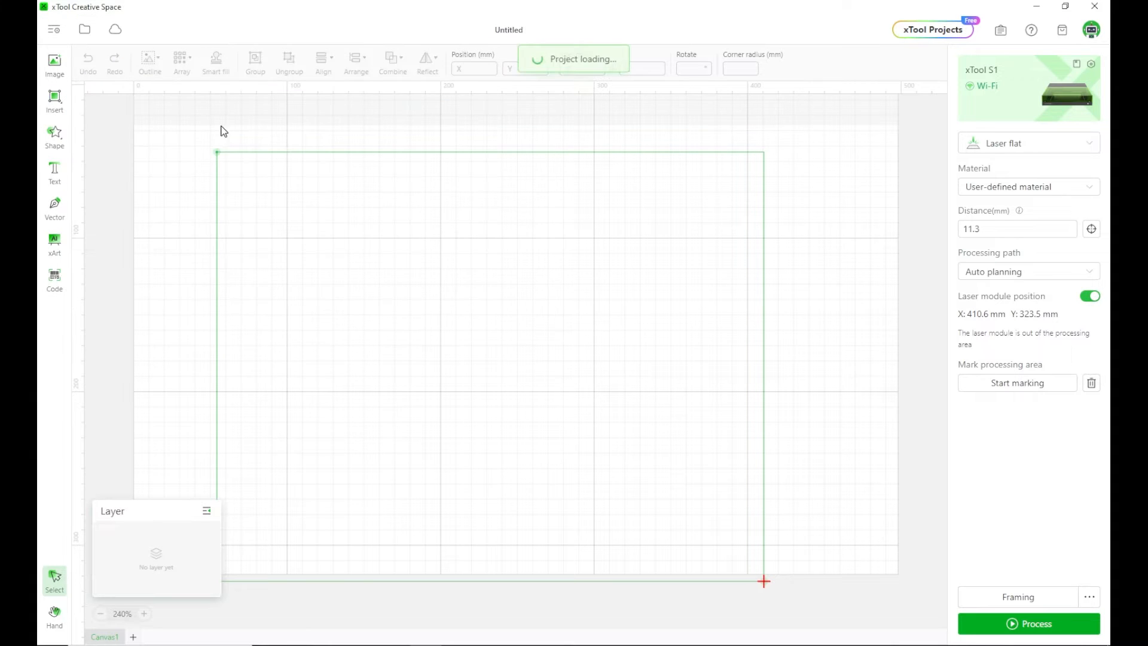
pyautogui.scroll(-3, 622, 366)
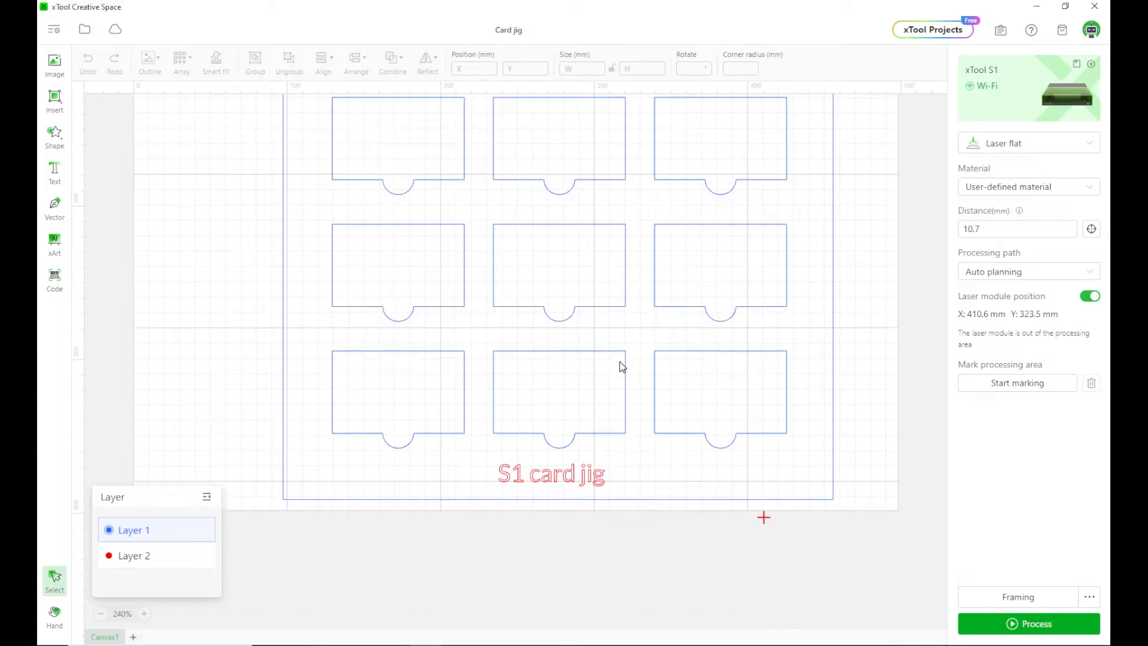
pyautogui.scroll(3, 619, 366)
pyautogui.scroll(-3, 633, 379)
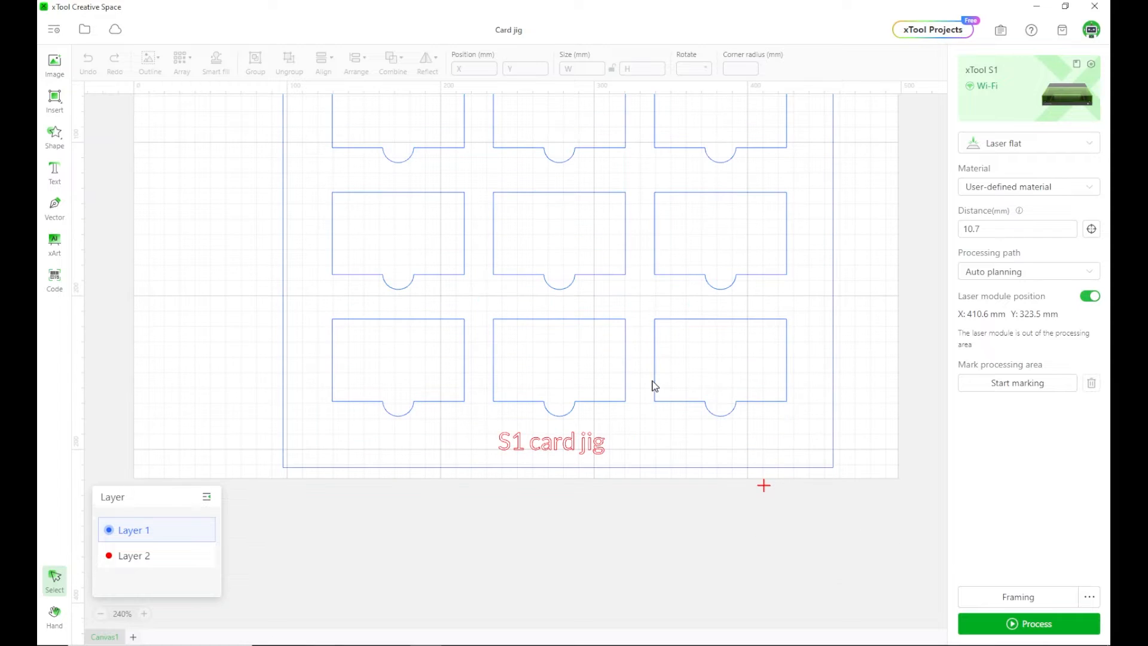
pyautogui.scroll(4, 887, 283)
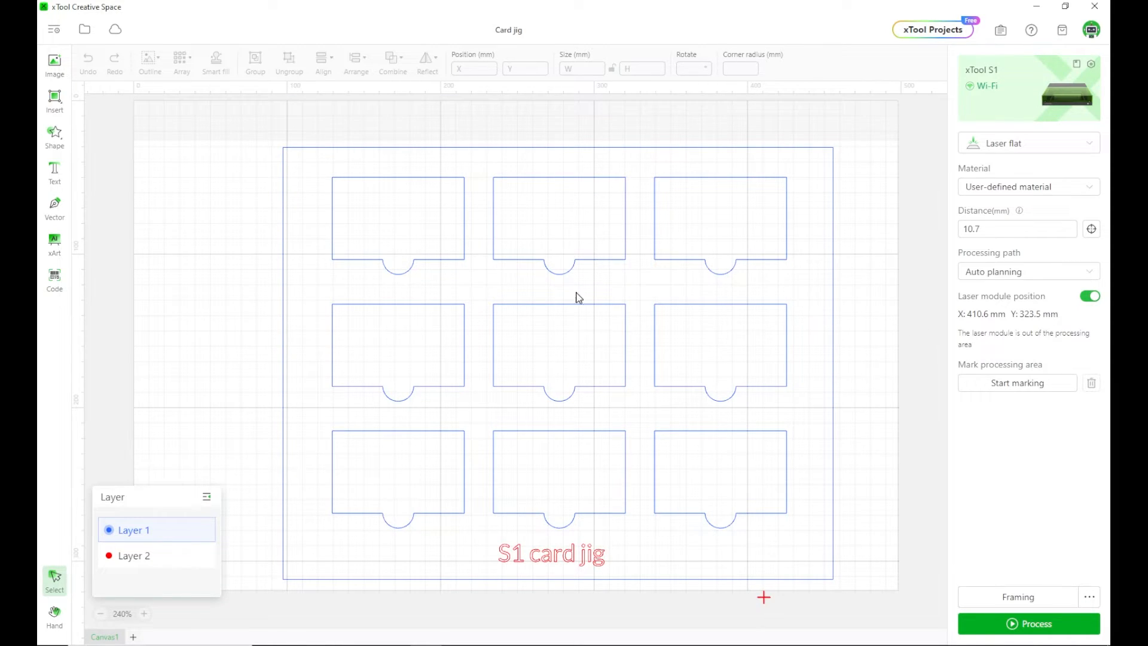
# Mark the processing area again and move the whole card jig design onto it at about X 52.8, Y 43.8 mm
pyautogui.click(1020, 386)
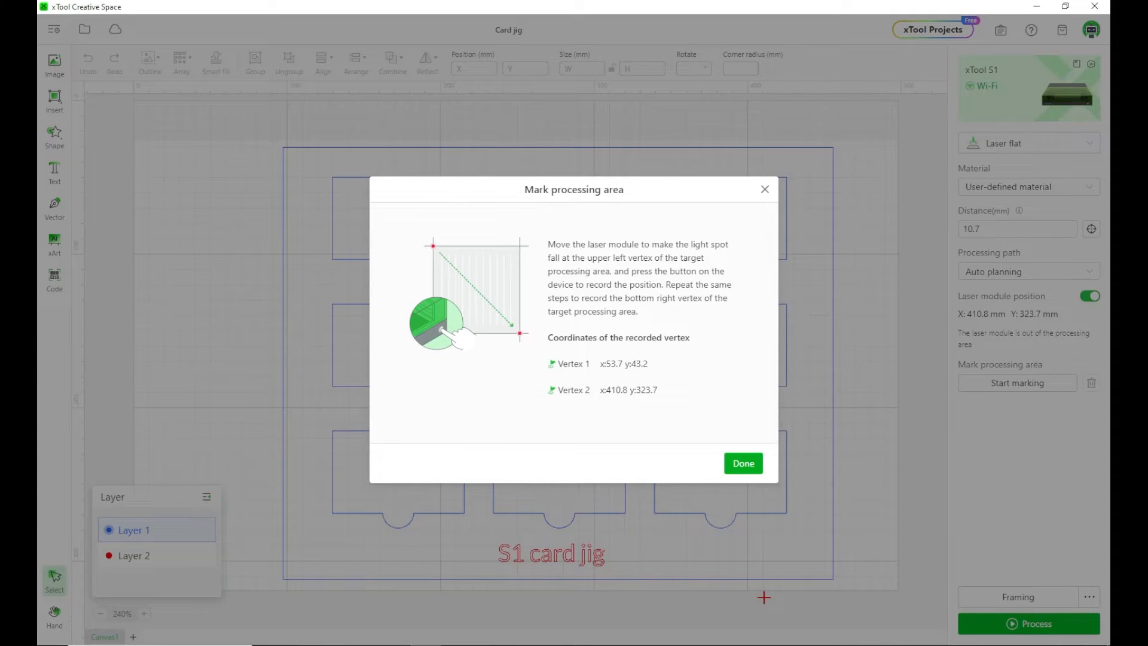
pyautogui.click(744, 464)
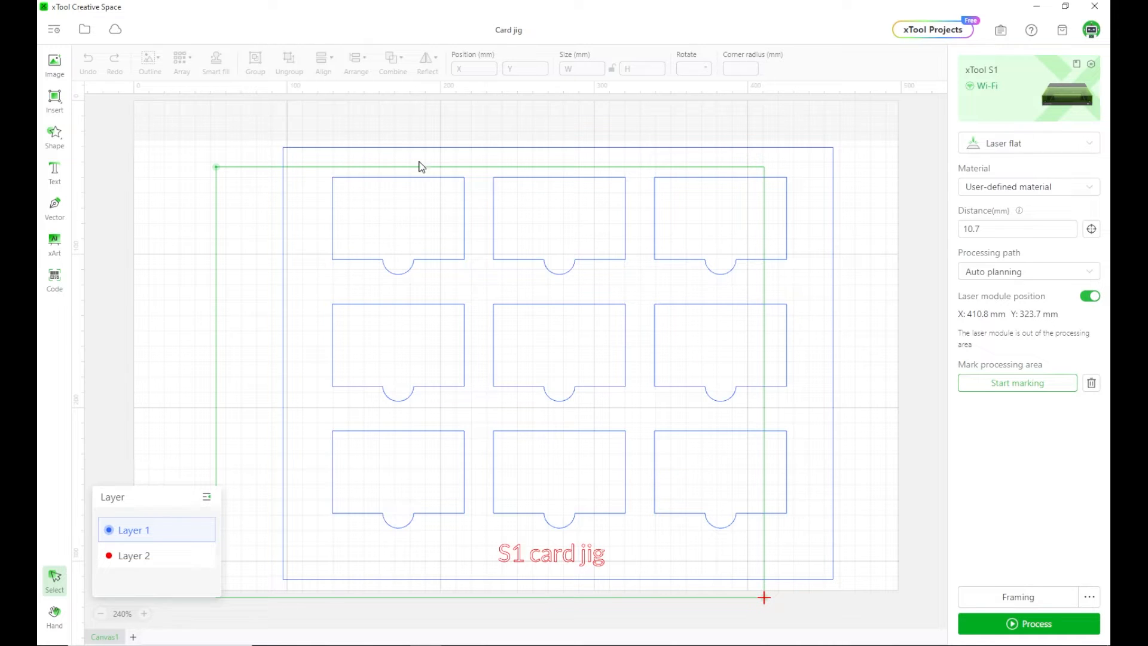
pyautogui.moveTo(231, 107); pyautogui.dragTo(812, 625)
pyautogui.moveTo(901, 637); pyautogui.dragTo(884, 640)
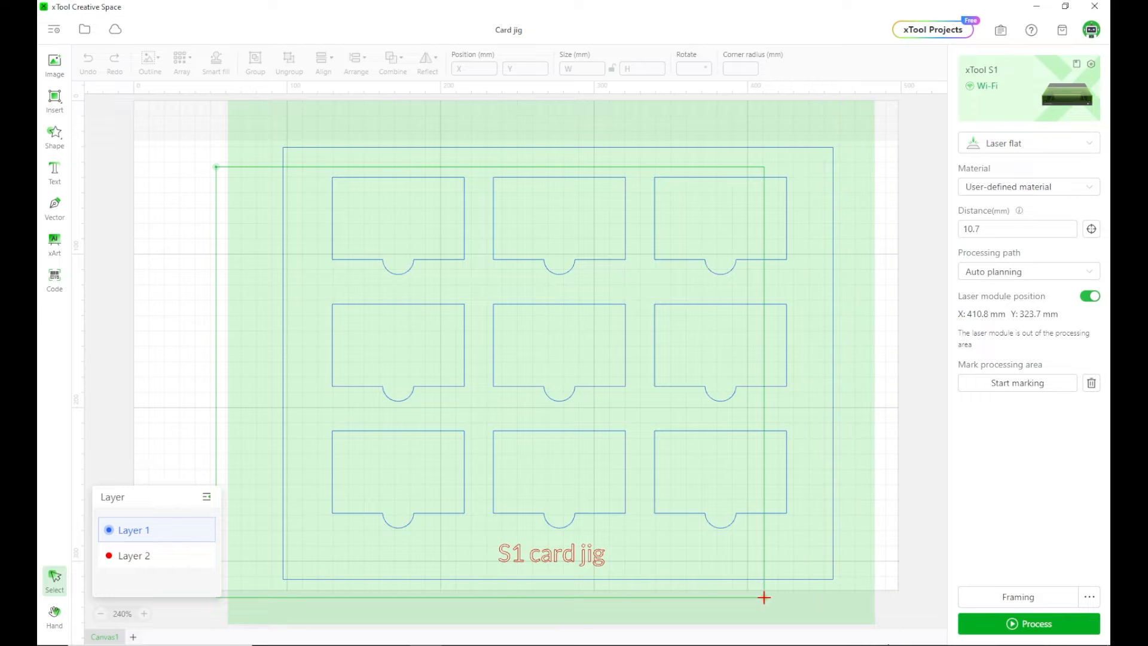
pyautogui.hotkey('ctrl', 'a')
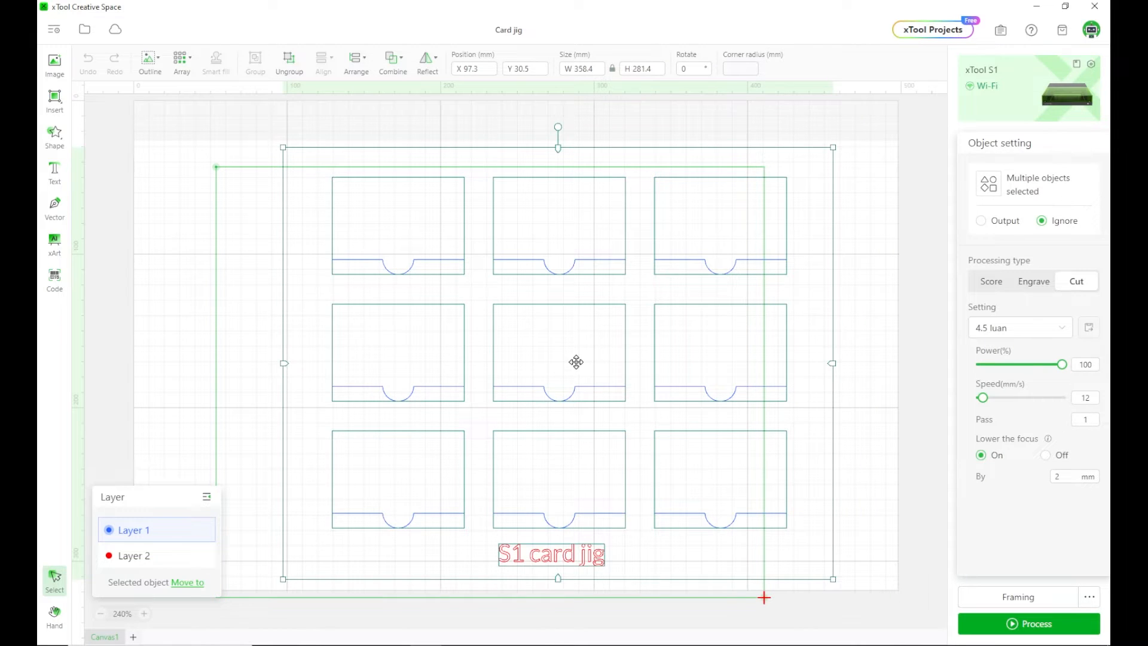
pyautogui.moveTo(576, 362); pyautogui.dragTo(509, 382)
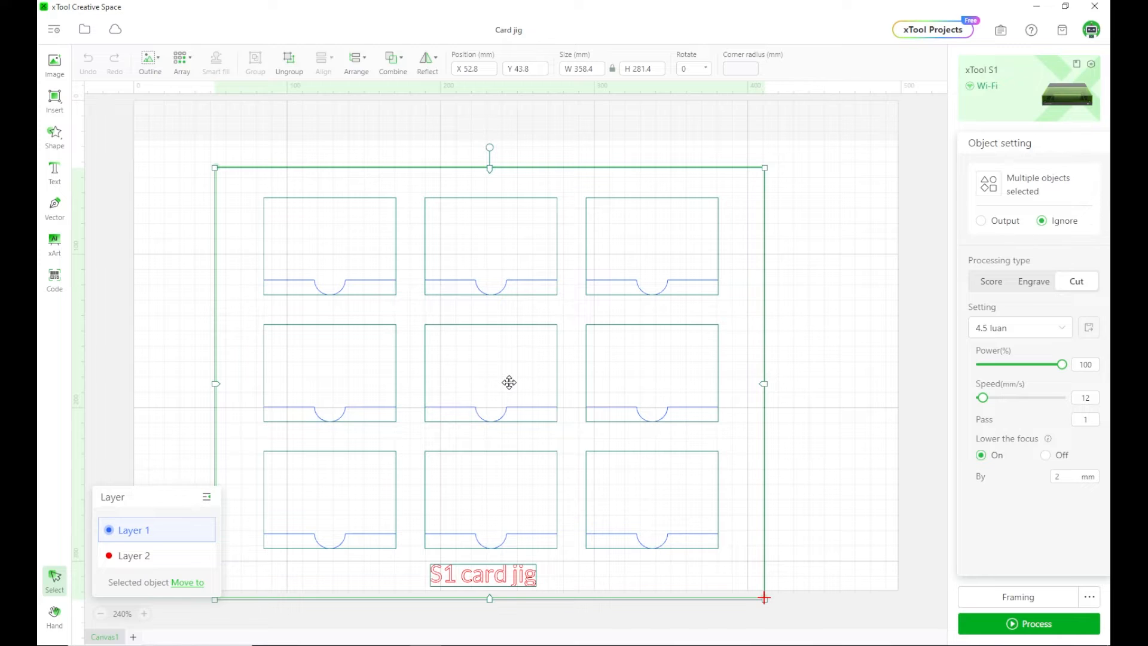
pyautogui.moveTo(508, 382); pyautogui.dragTo(508, 382)
pyautogui.click(844, 295)
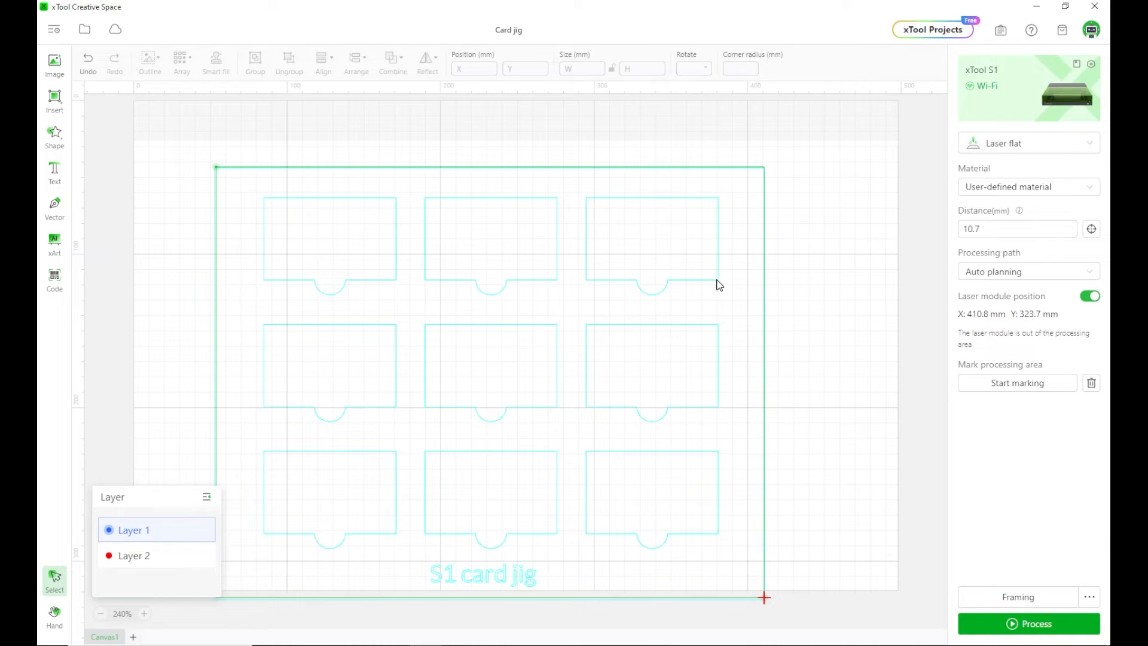
pyautogui.click(323, 232)
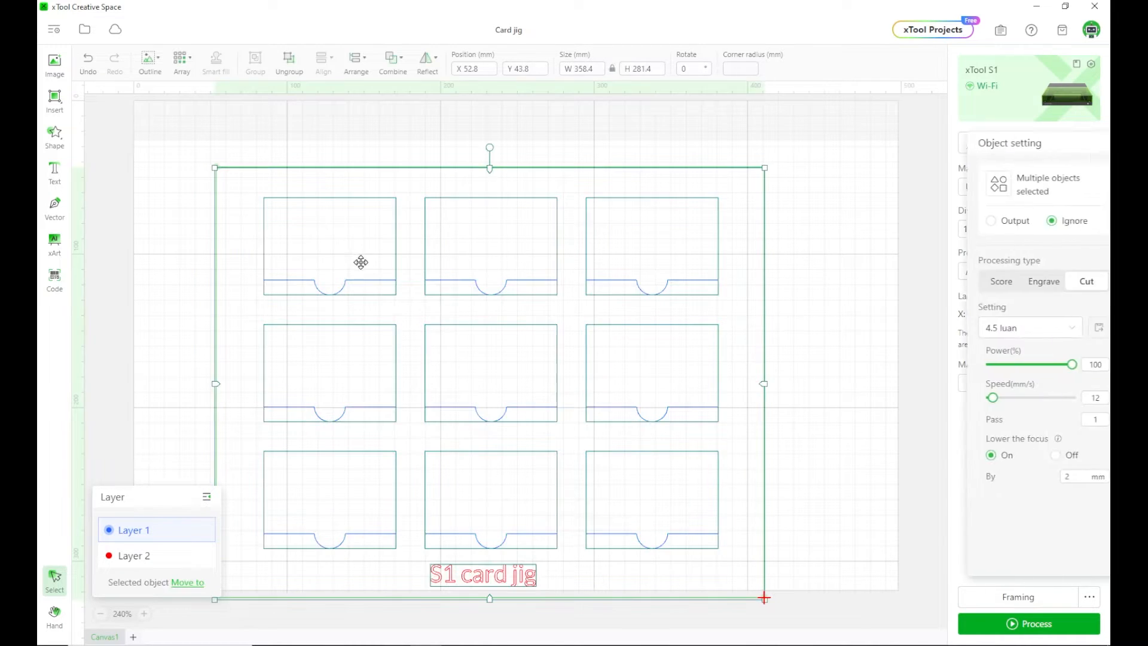
pyautogui.click(837, 210)
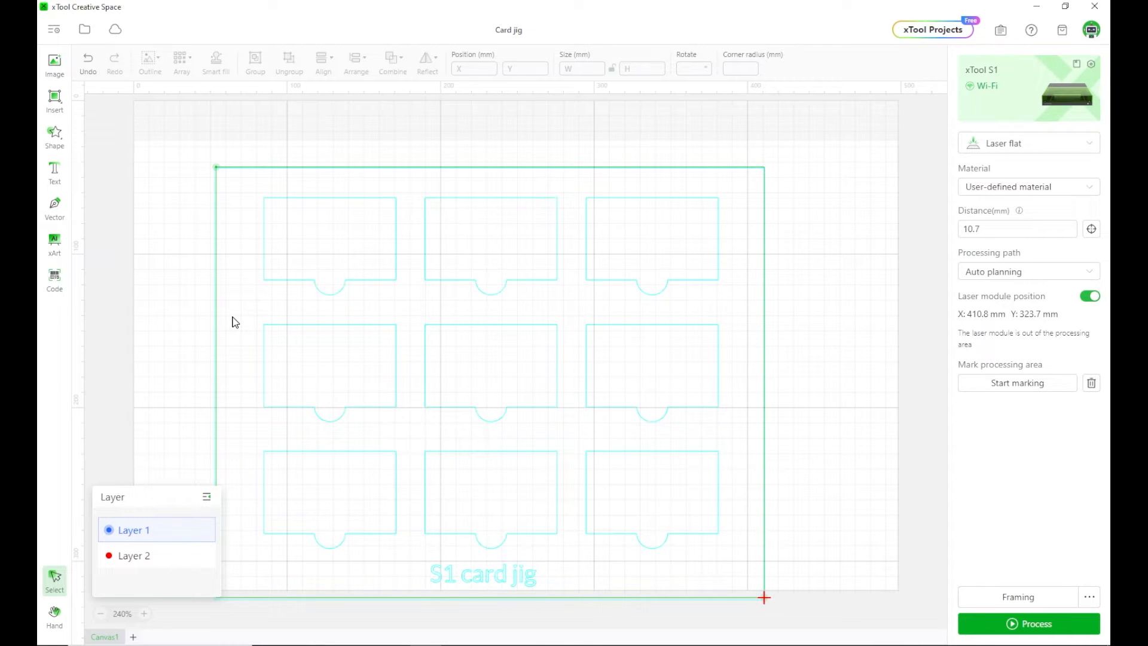
# Import the Gadsden flag image and move it near the first card slot of the jig's top row
pyautogui.click(55, 67)
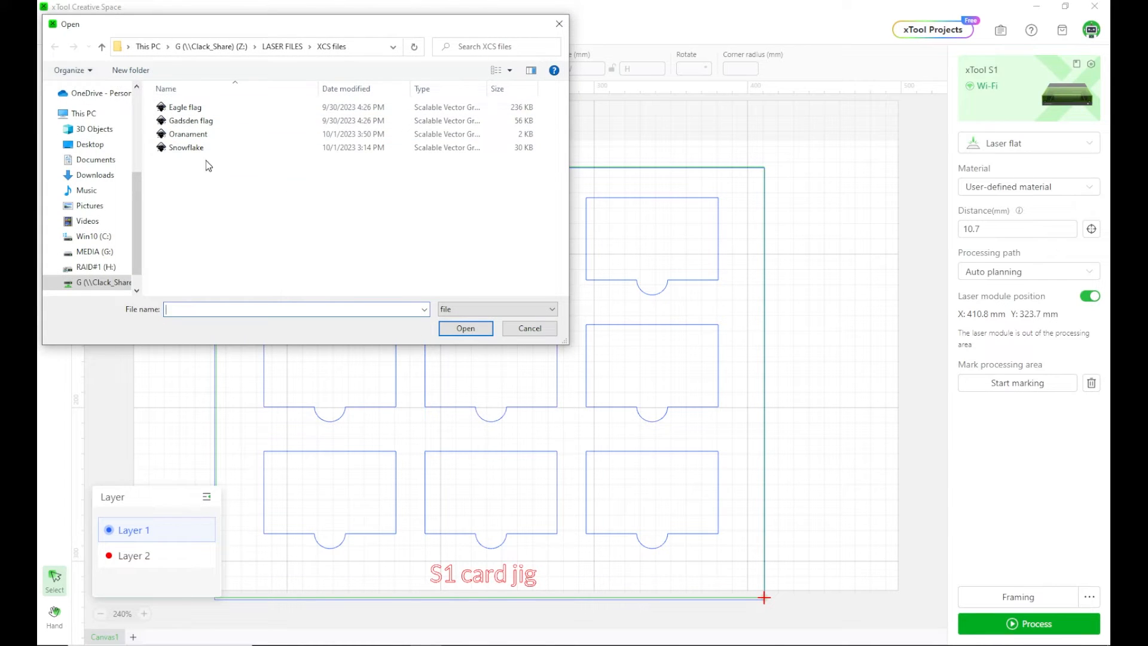
pyautogui.doubleClick(204, 122)
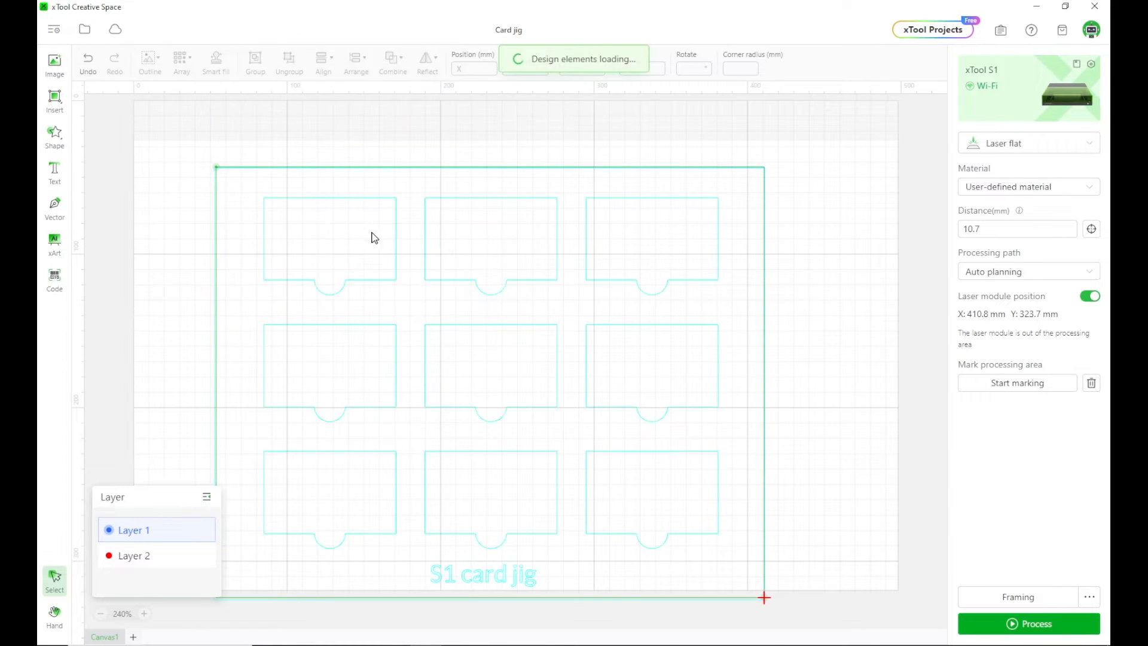
pyautogui.moveTo(134, 101); pyautogui.dragTo(315, 252)
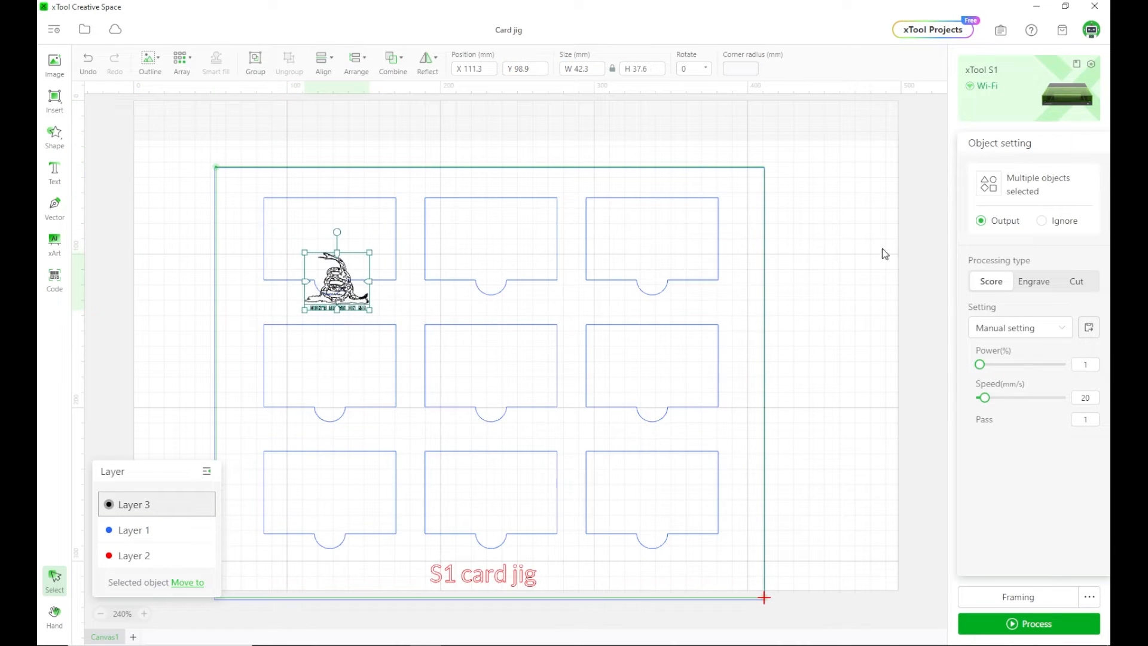
# Set the Gadsden flag artwork to Engrave with the saved Anodized business setting
pyautogui.click(1041, 289)
pyautogui.click(1060, 334)
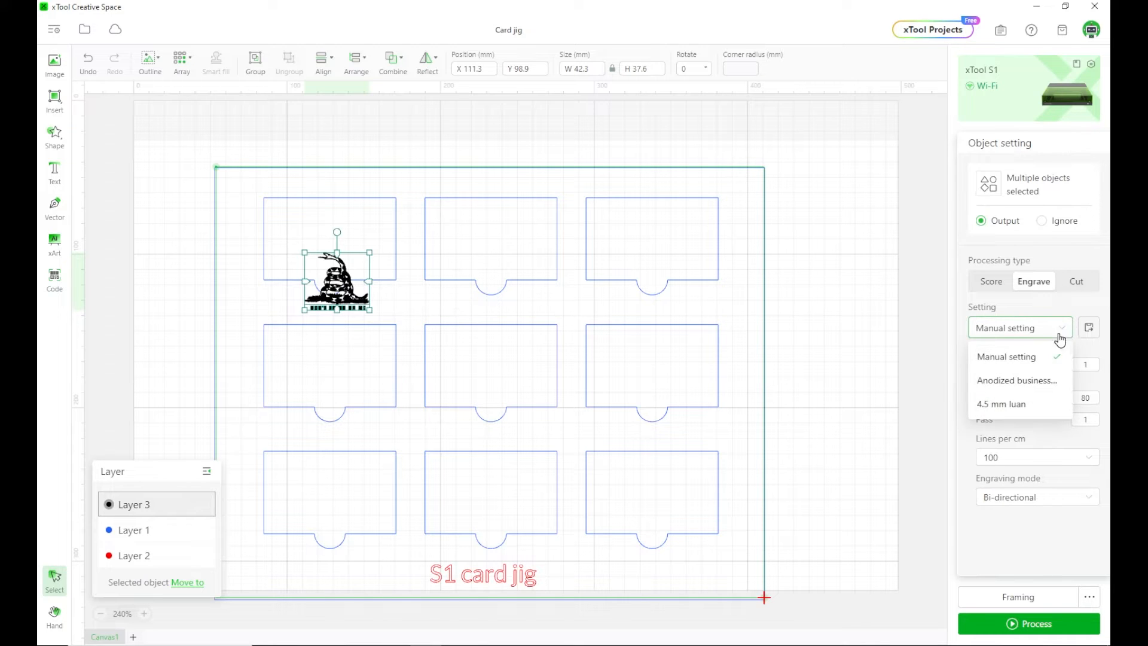
pyautogui.click(1029, 386)
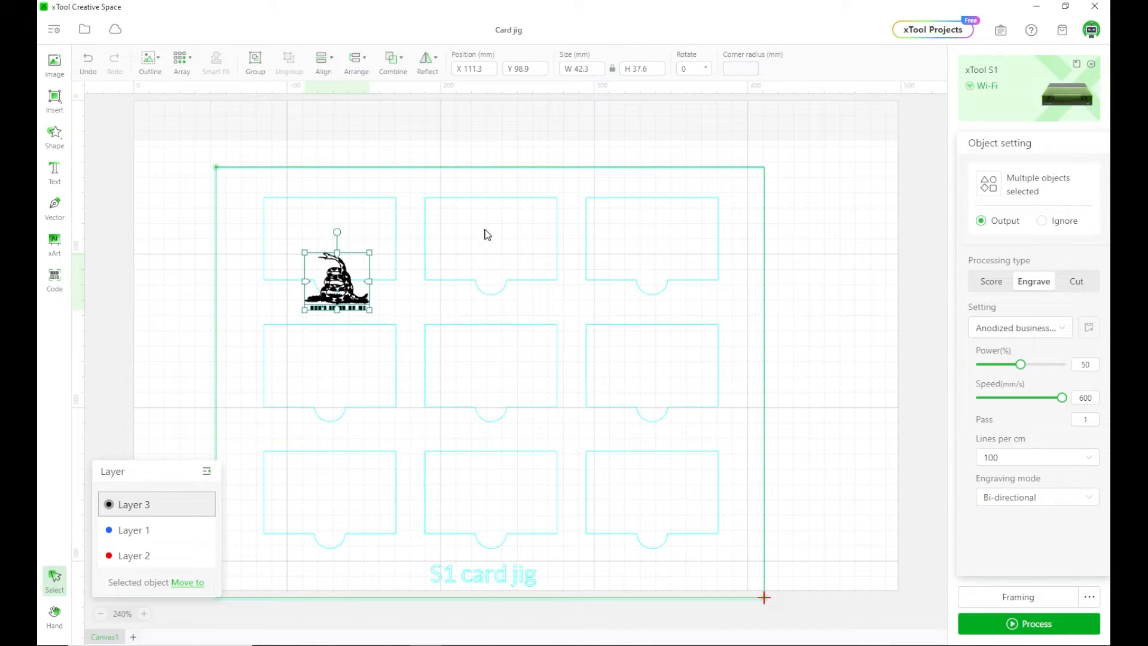
# Center the flag artwork in the jig's first slot and paste a copy into the middle slot at about X 211.7, Y 153.7 mm
pyautogui.moveTo(337, 281); pyautogui.dragTo(330, 240)
pyautogui.moveTo(331, 242); pyautogui.dragTo(332, 242)
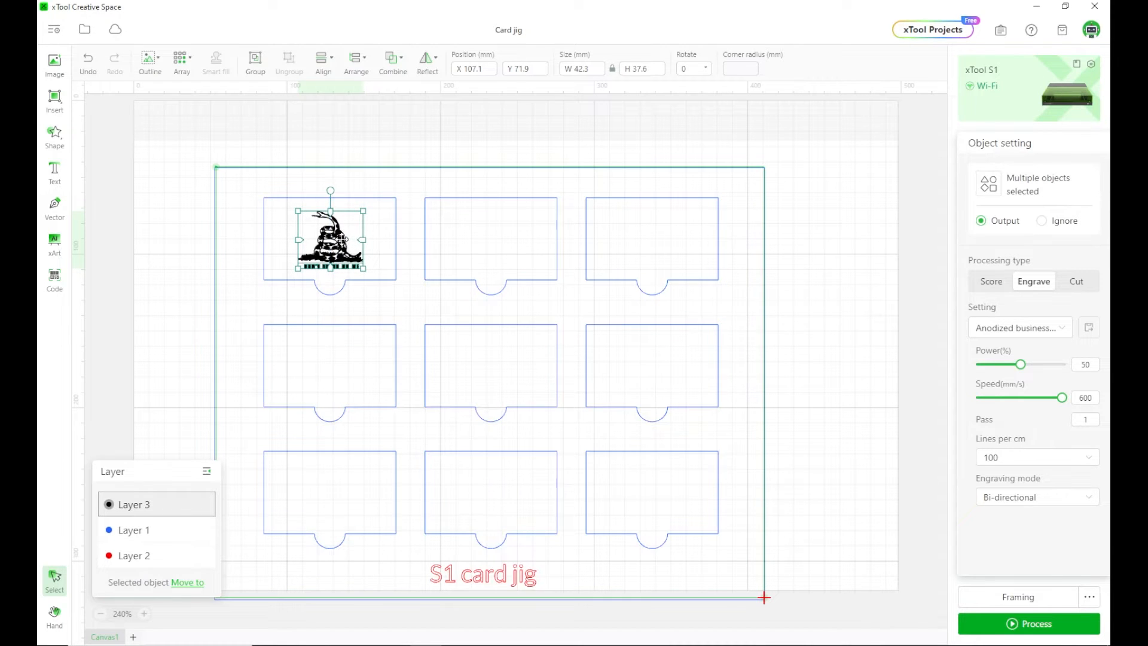
pyautogui.rightClick(341, 239)
pyautogui.click(377, 276)
pyautogui.click(505, 364)
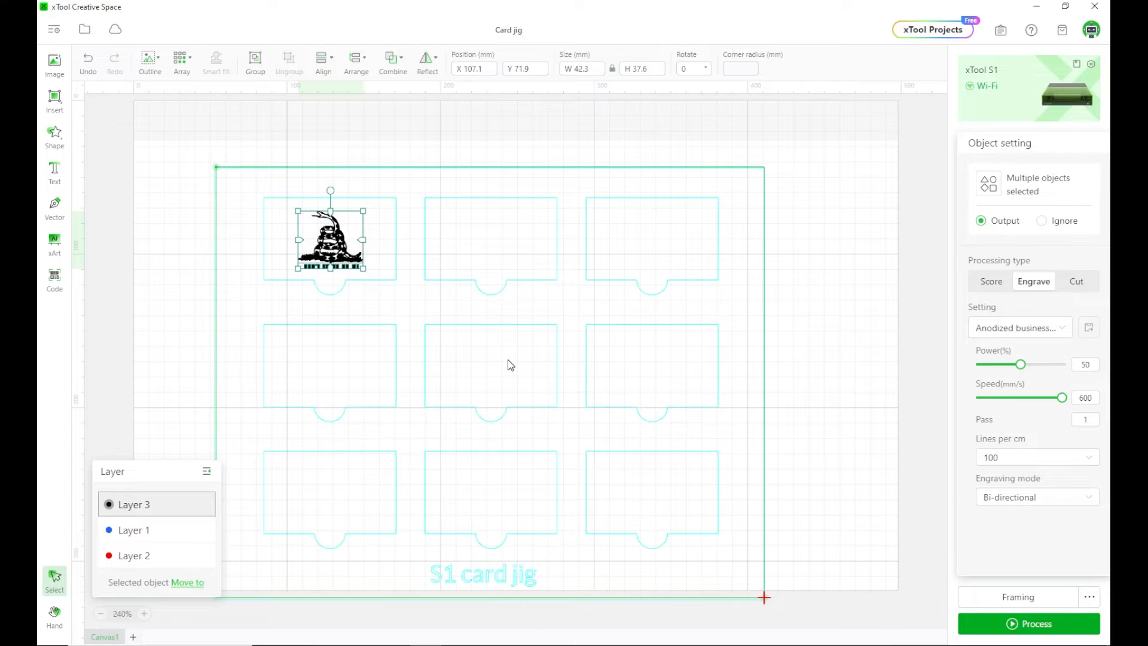
pyautogui.rightClick(505, 364)
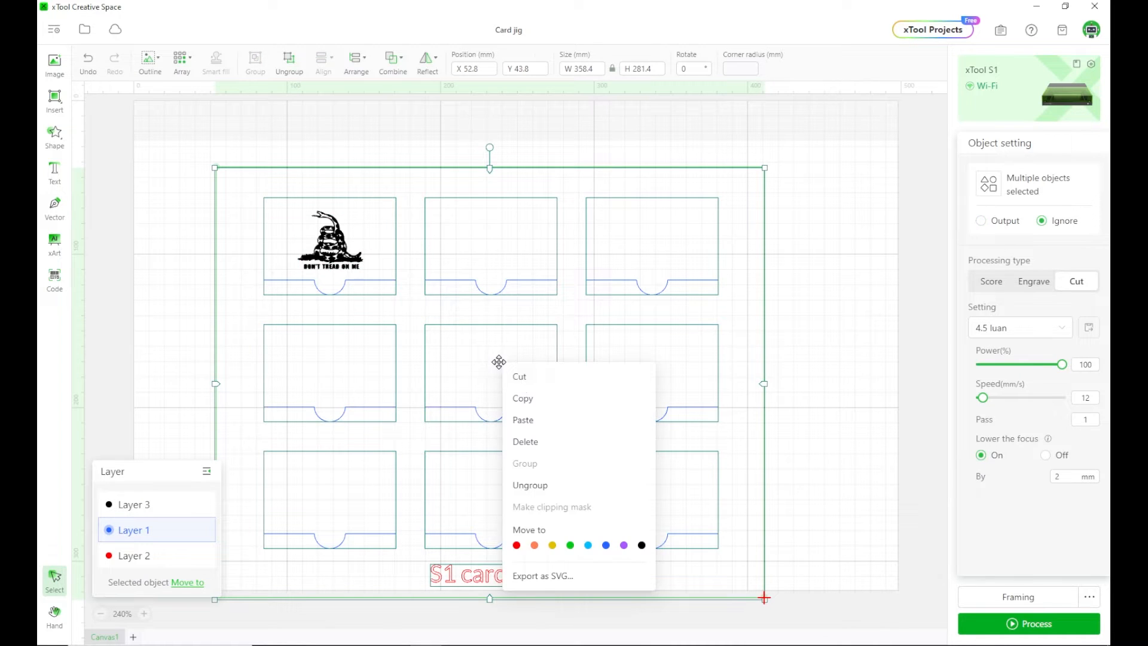
pyautogui.click(526, 420)
pyautogui.moveTo(524, 351); pyautogui.dragTo(494, 363)
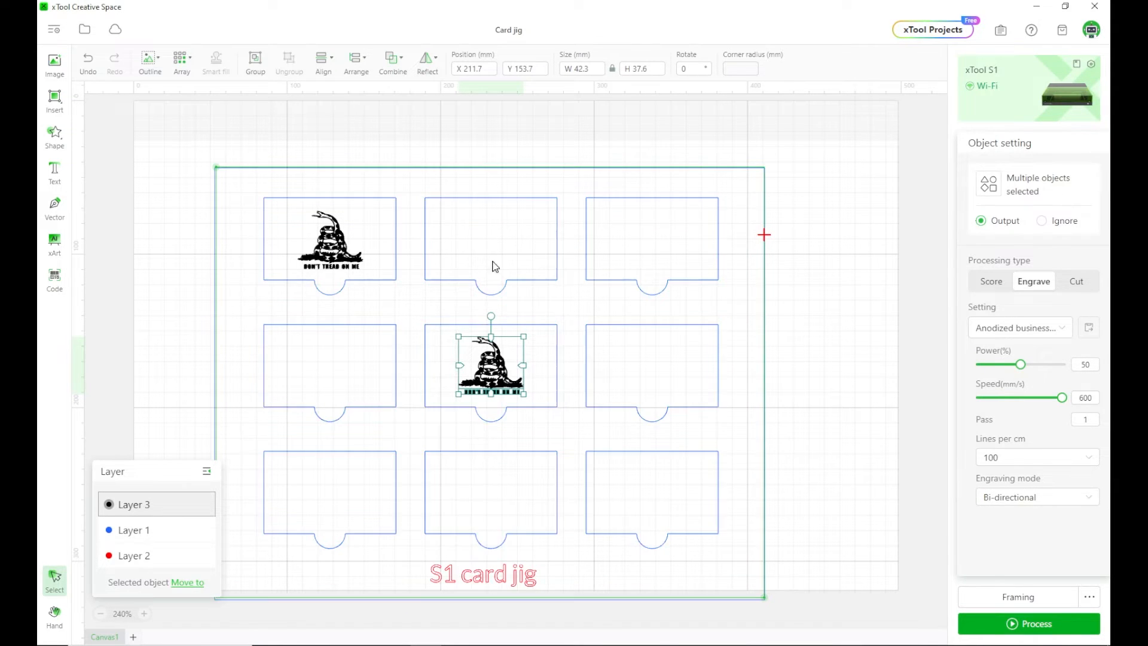
# Check the output and processing settings of the jig outline and of both flag artworks
pyautogui.click(475, 128)
pyautogui.click(331, 236)
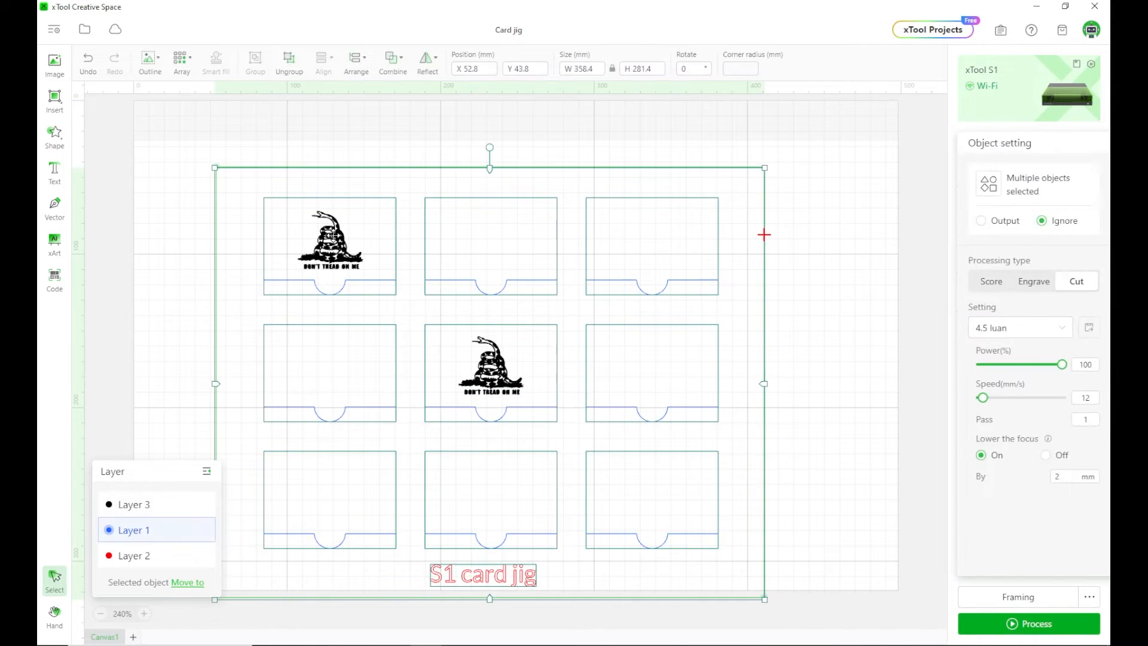
pyautogui.click(389, 131)
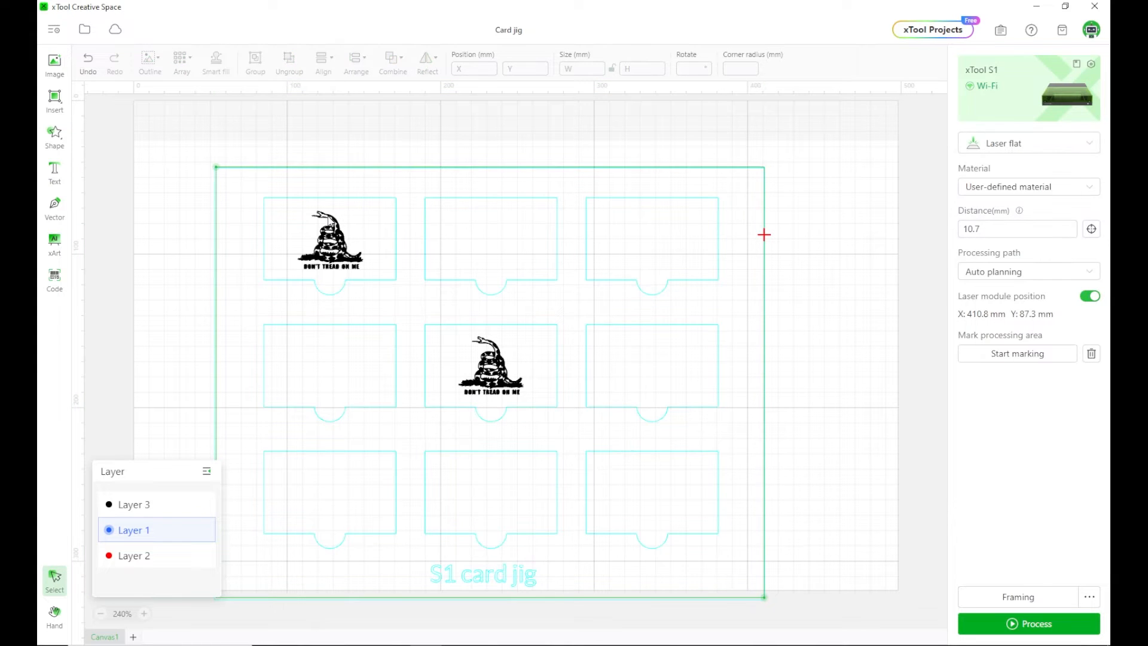
pyautogui.click(338, 232)
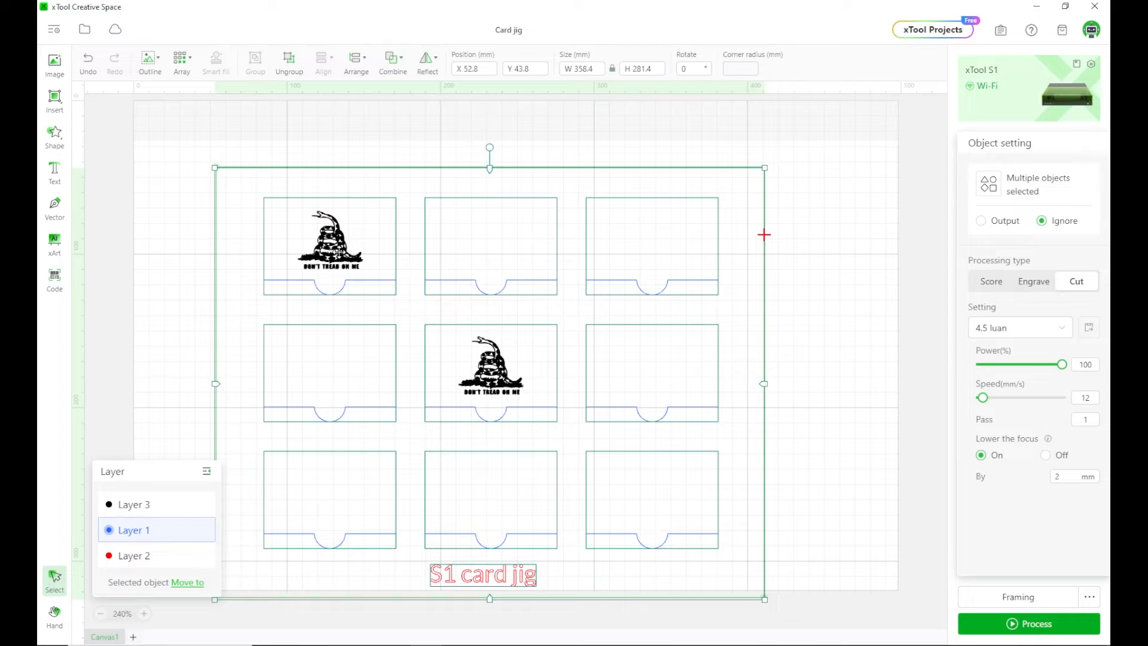
pyautogui.click(596, 431)
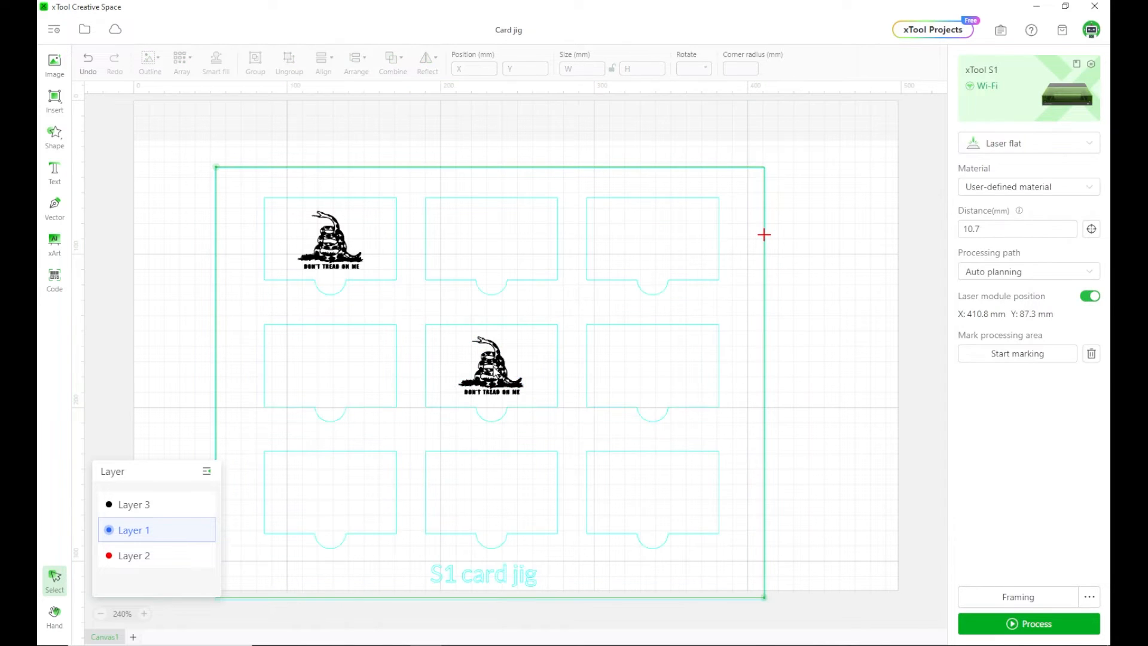
pyautogui.click(490, 365)
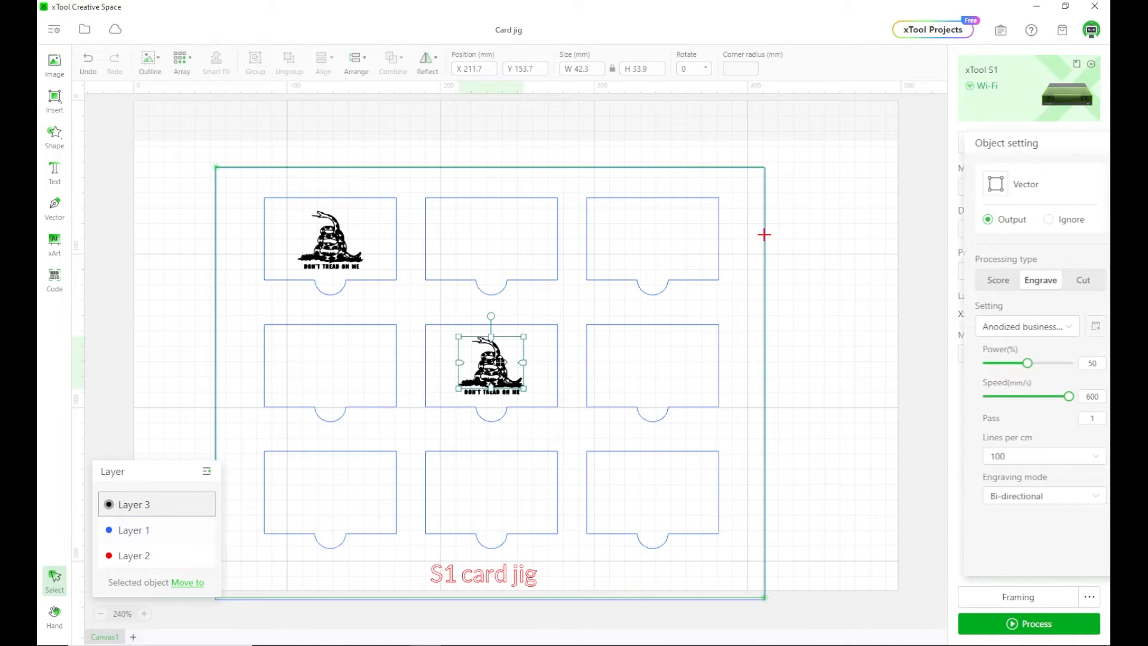
pyautogui.click(338, 236)
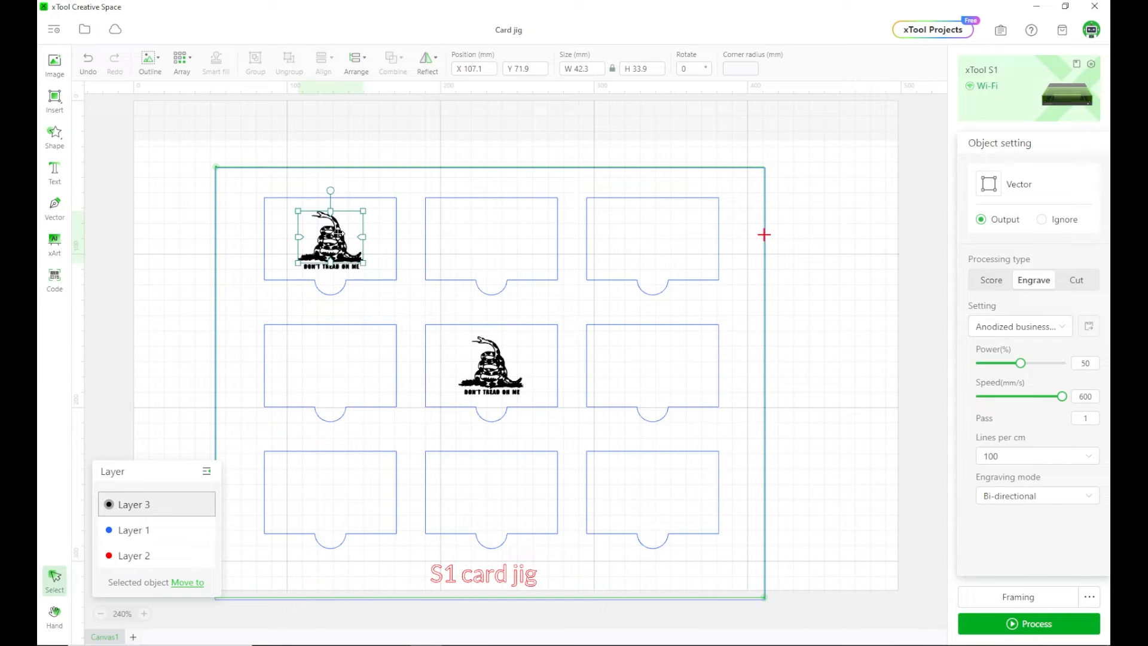
pyautogui.keyDown('shift'); pyautogui.click(494, 361); pyautogui.keyUp('shift')
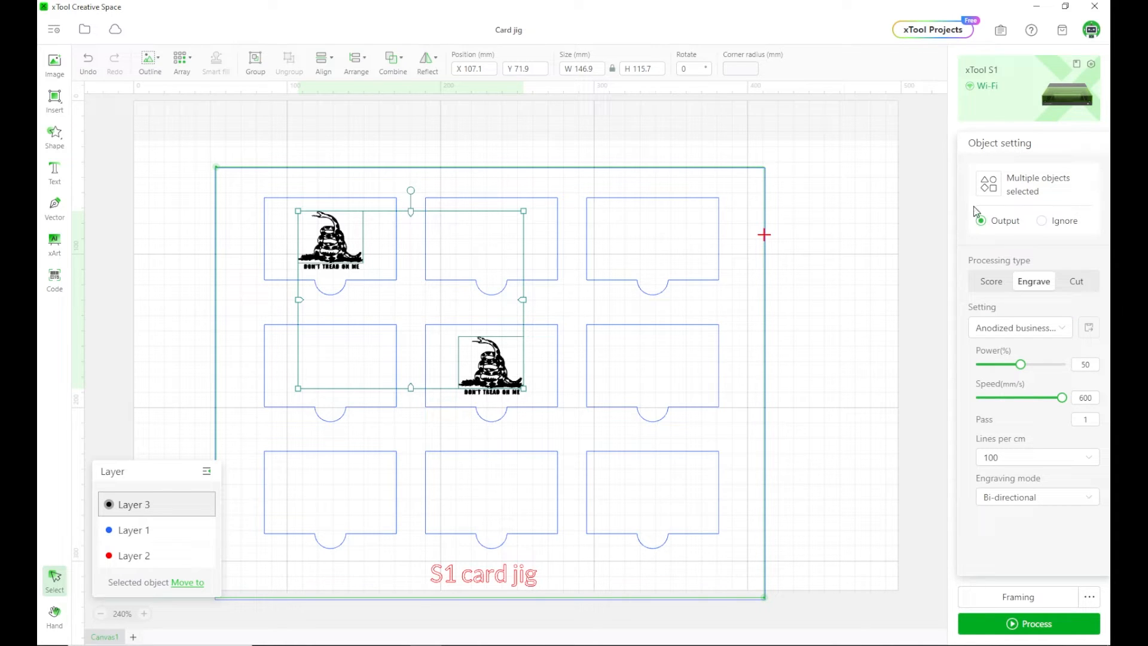
# Preview the engraving job for both flag artworks and try to start it
pyautogui.click(1000, 624)
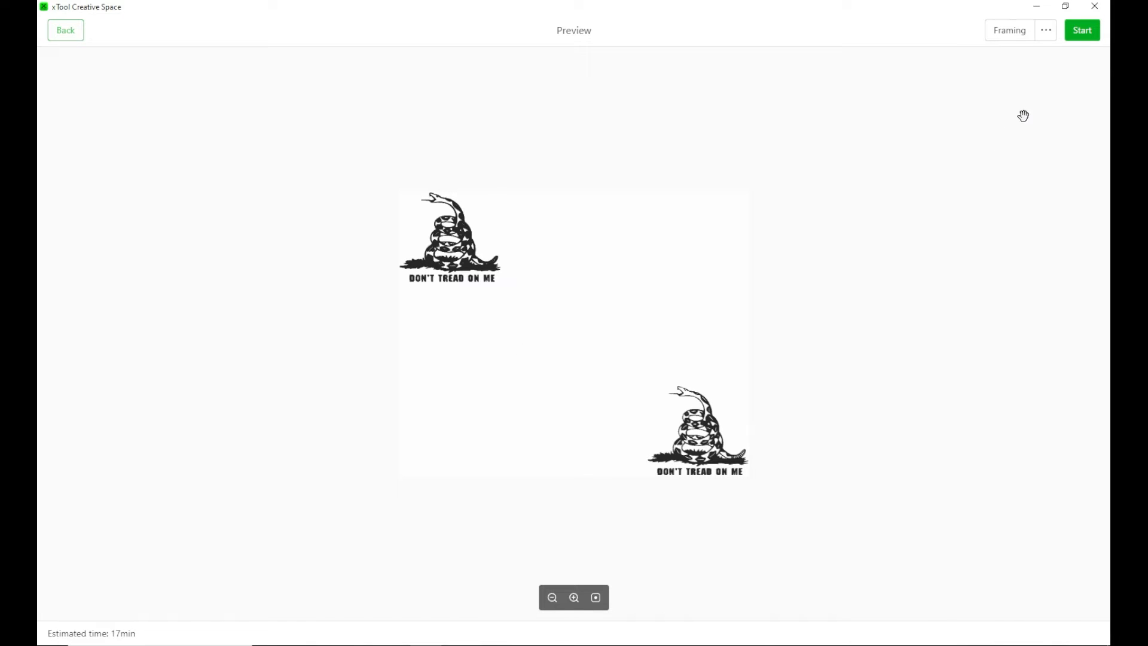
pyautogui.click(1081, 32)
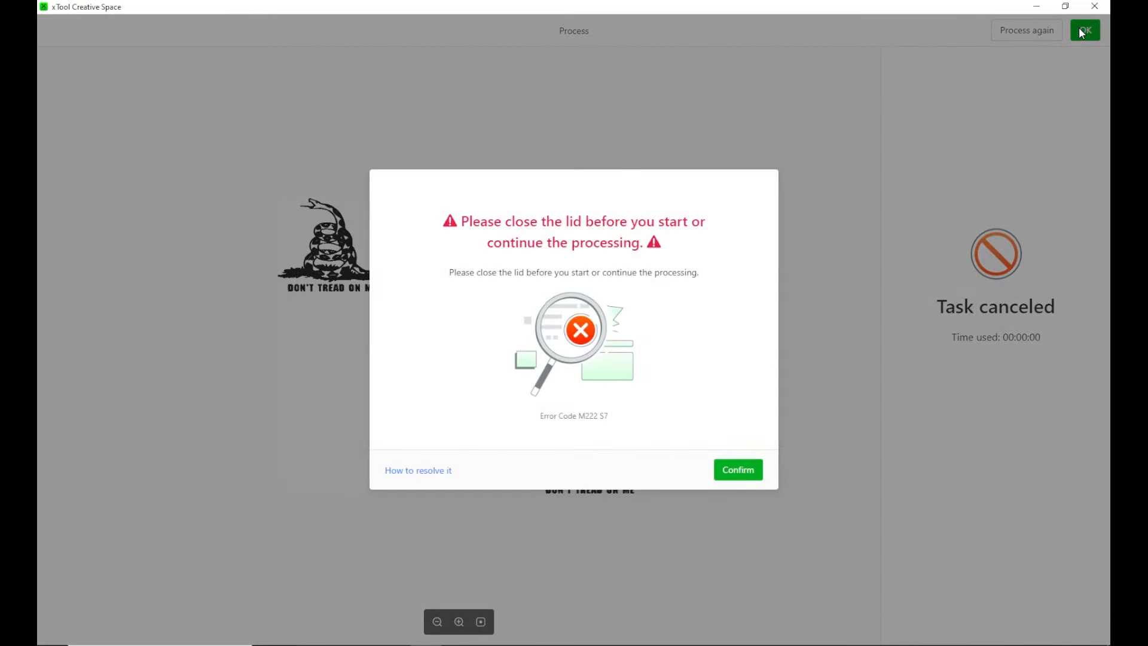